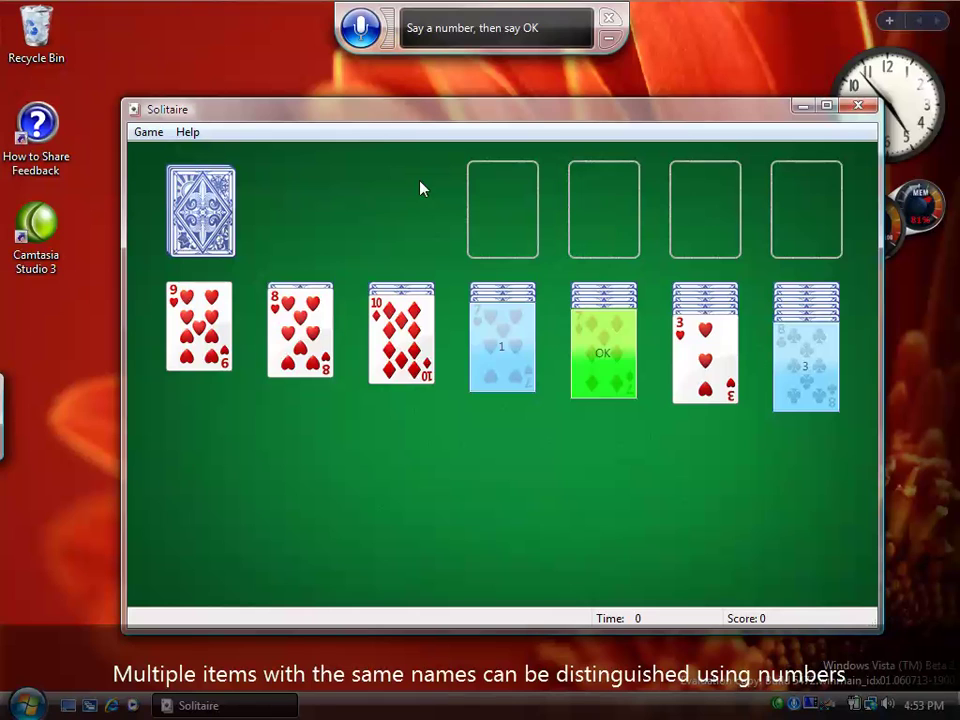
# Step: Drag the 7 of diamonds onto the 8 of clubs, send the ace of spades up, and quit Solitaire
pyautogui.click(605, 362)
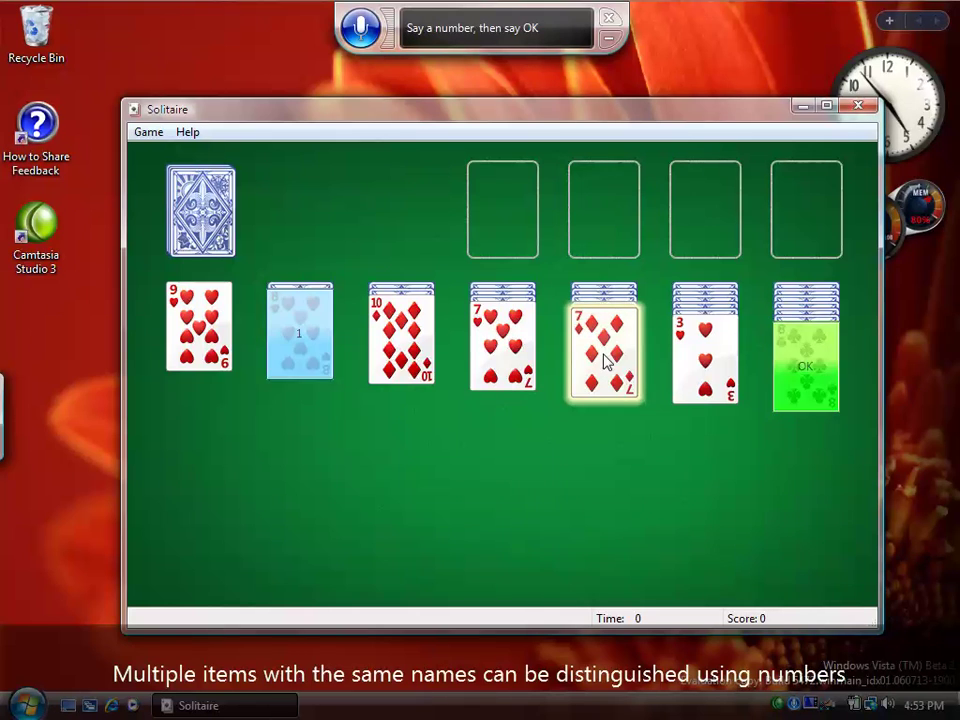
pyautogui.moveTo(605, 362); pyautogui.dragTo(808, 372)
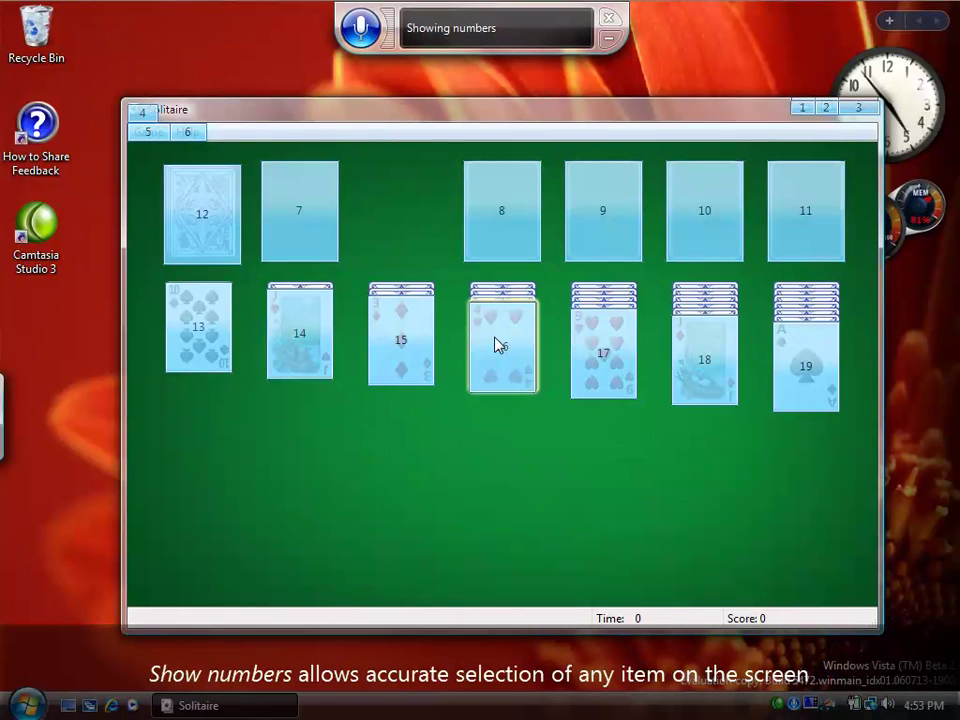
pyautogui.doubleClick(806, 370)
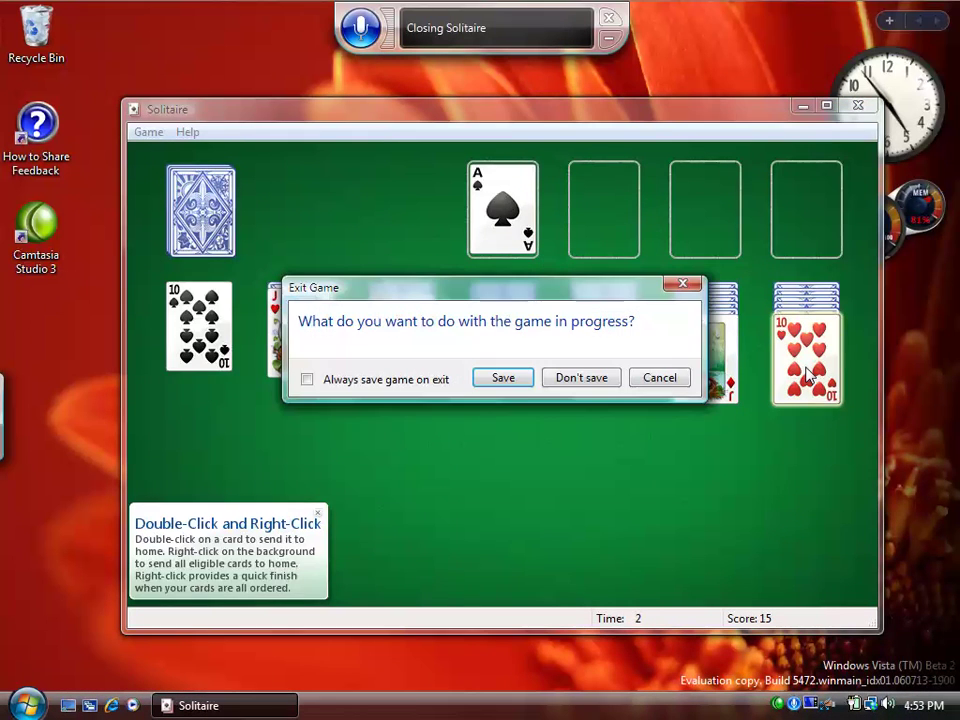
pyautogui.click(581, 378)
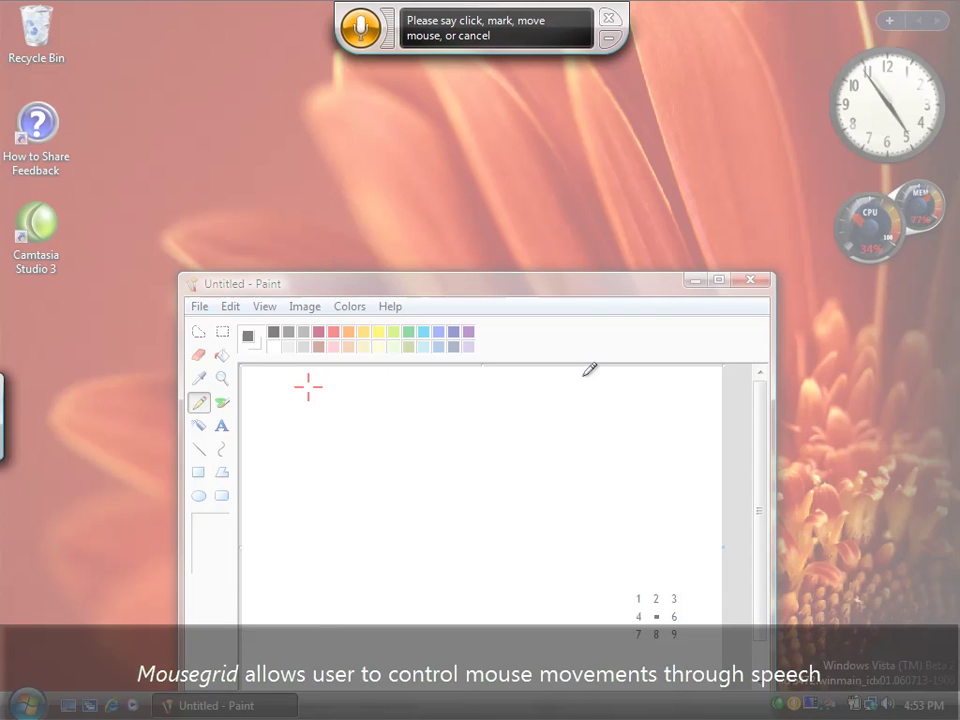
# Step: Draw a diagonal pencil line from the upper-left to the lower-right of the Paint canvas
pyautogui.moveTo(308, 387); pyautogui.dragTo(657, 614)
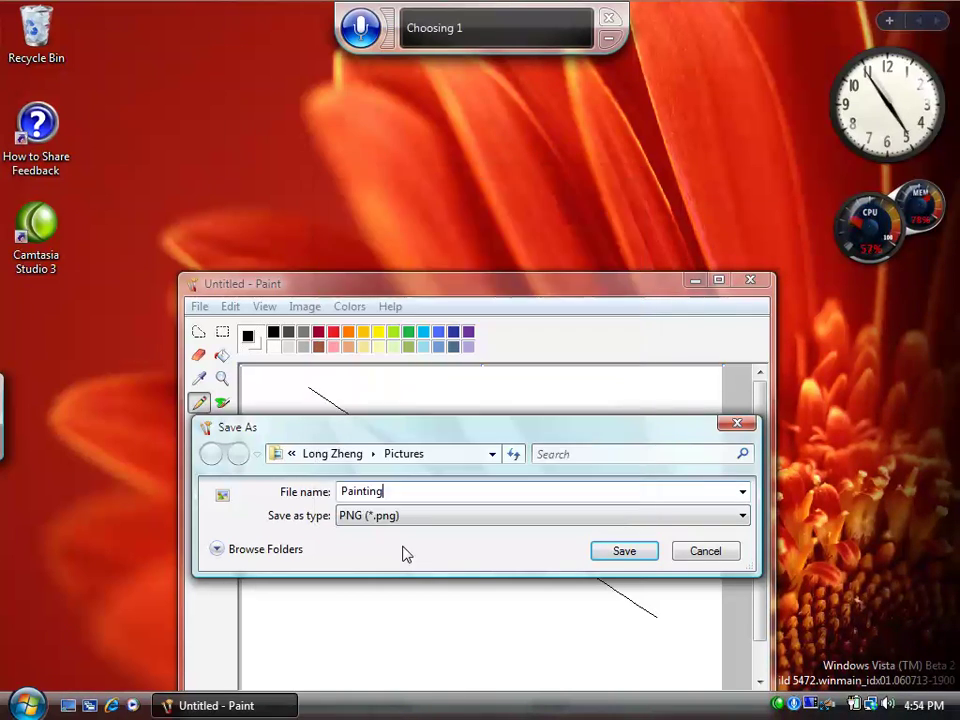
# Step: Undo the misrecognized 'sites' text so the file name stays 'Painting'
pyautogui.write('sites')
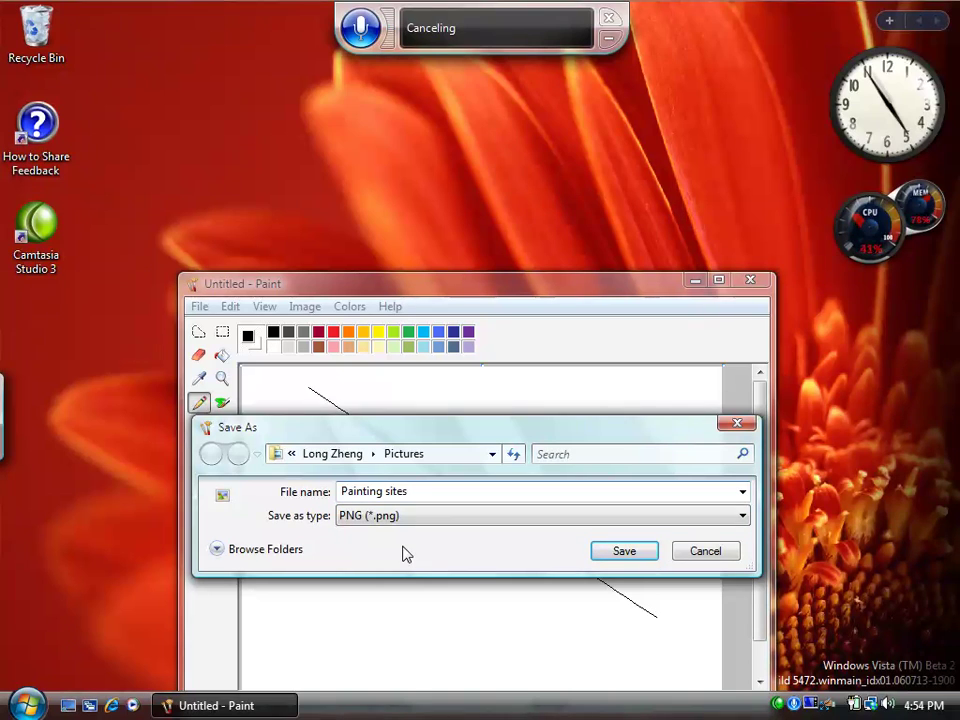
pyautogui.hotkey('ctrl', 'z')
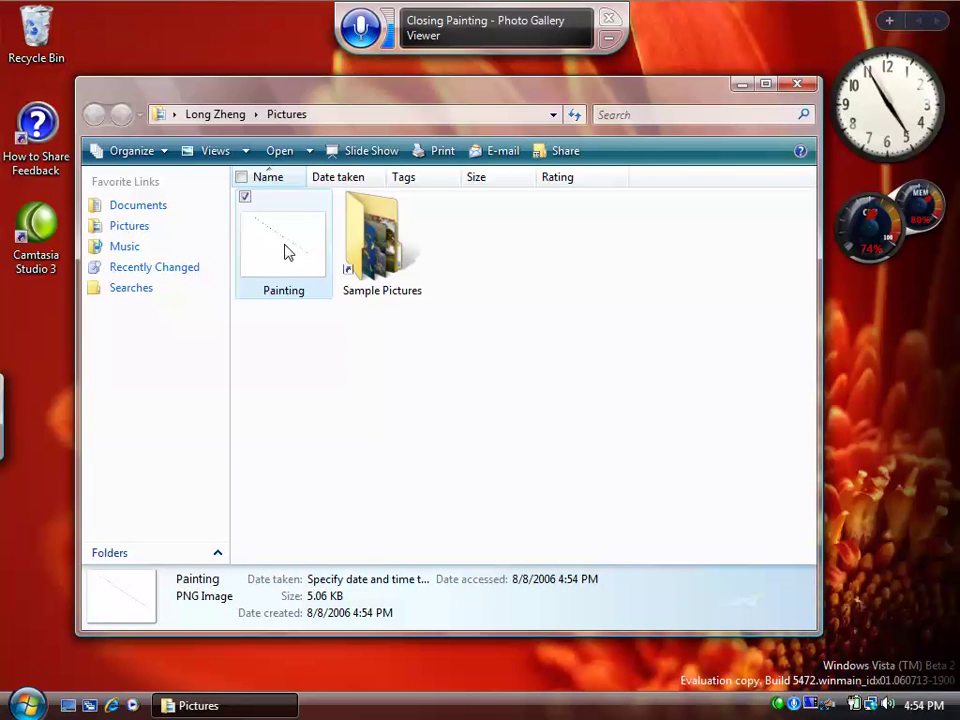
# Step: Delete the Painting image to the Recycle Bin, then open Dock from Sample Pictures
pyautogui.rightClick(285, 251)
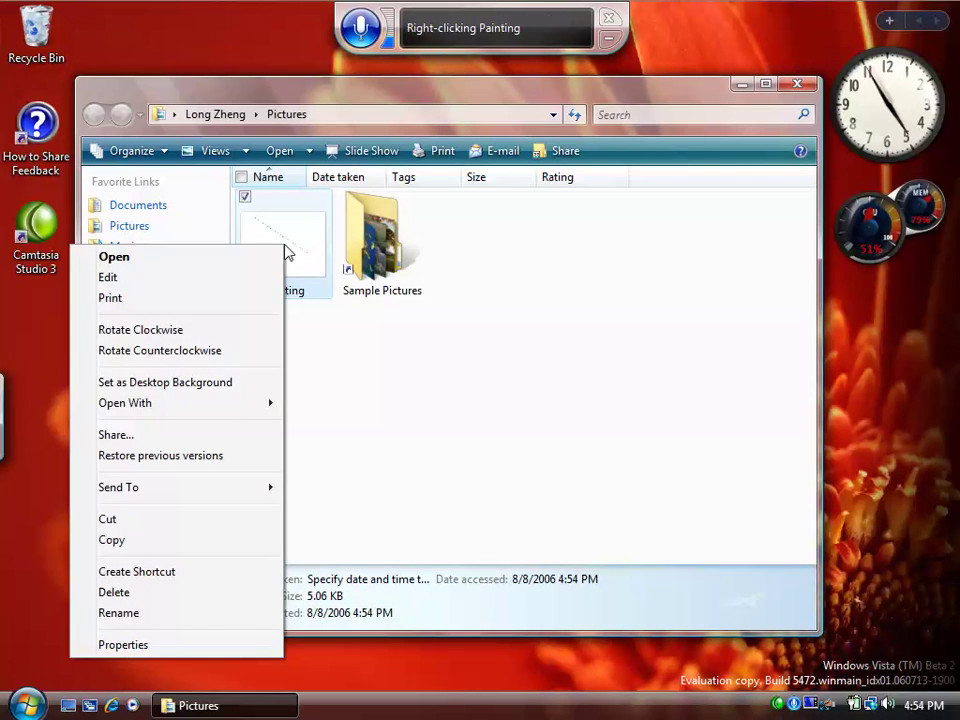
pyautogui.click(180, 597)
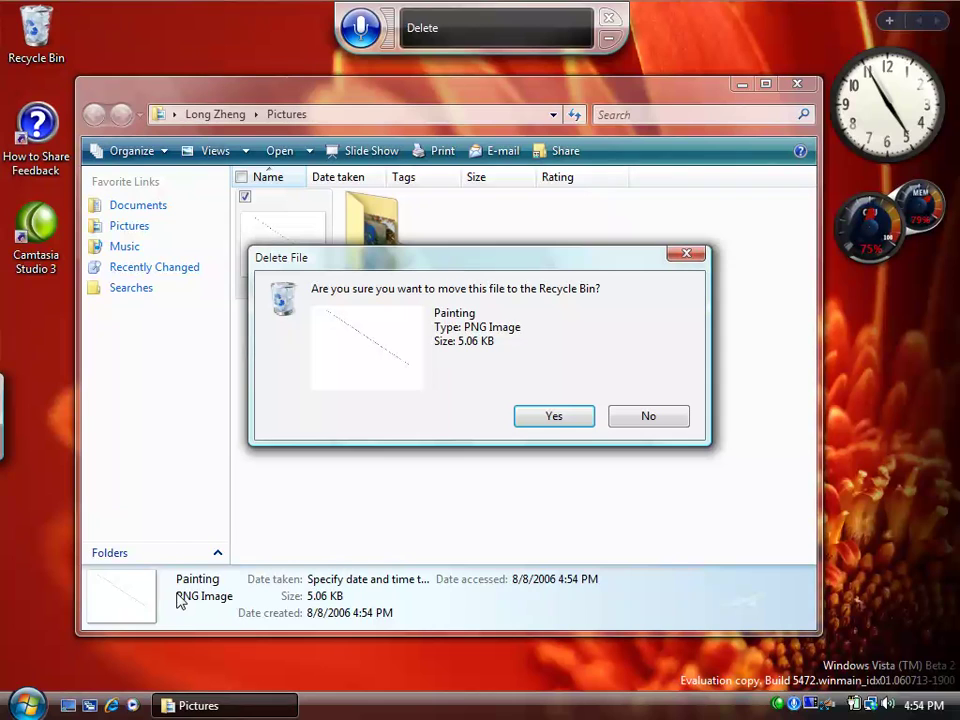
pyautogui.click(555, 420)
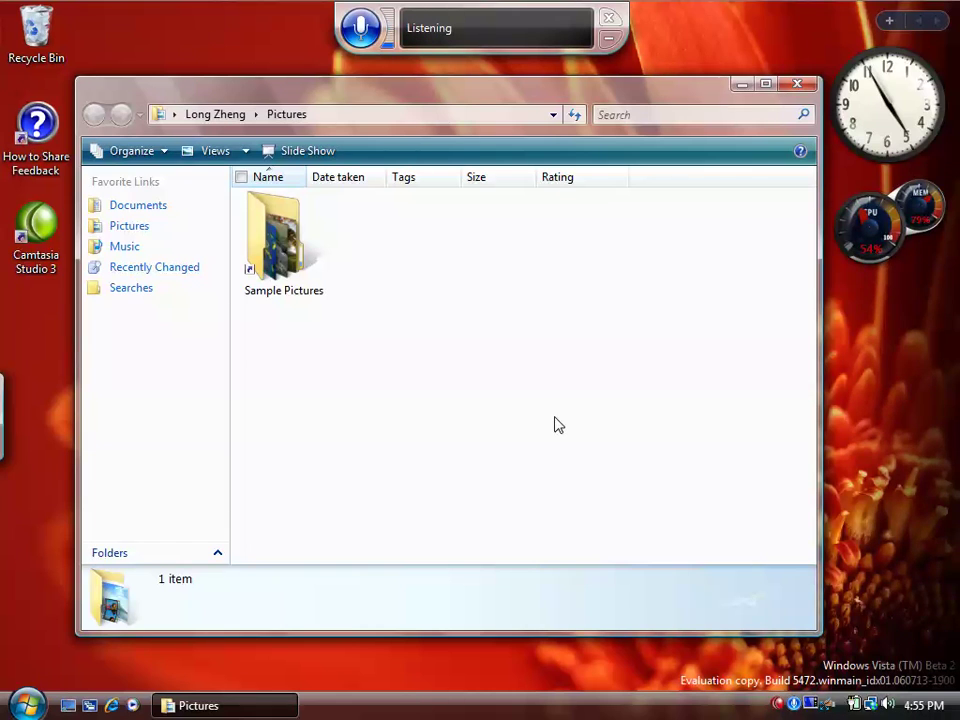
pyautogui.doubleClick(285, 250)
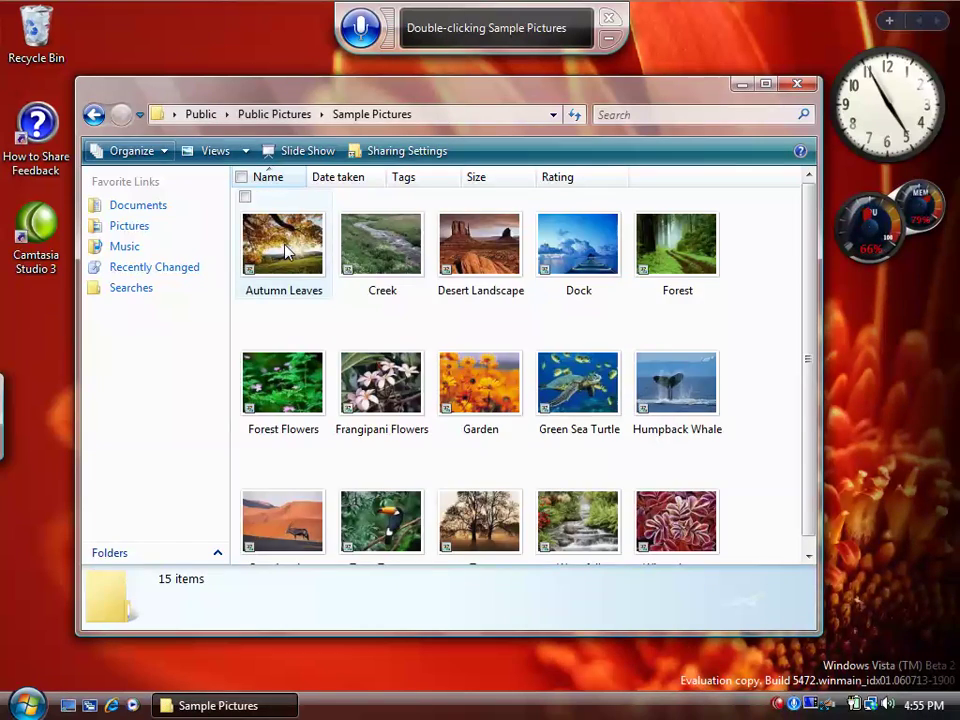
pyautogui.moveTo(285, 250)
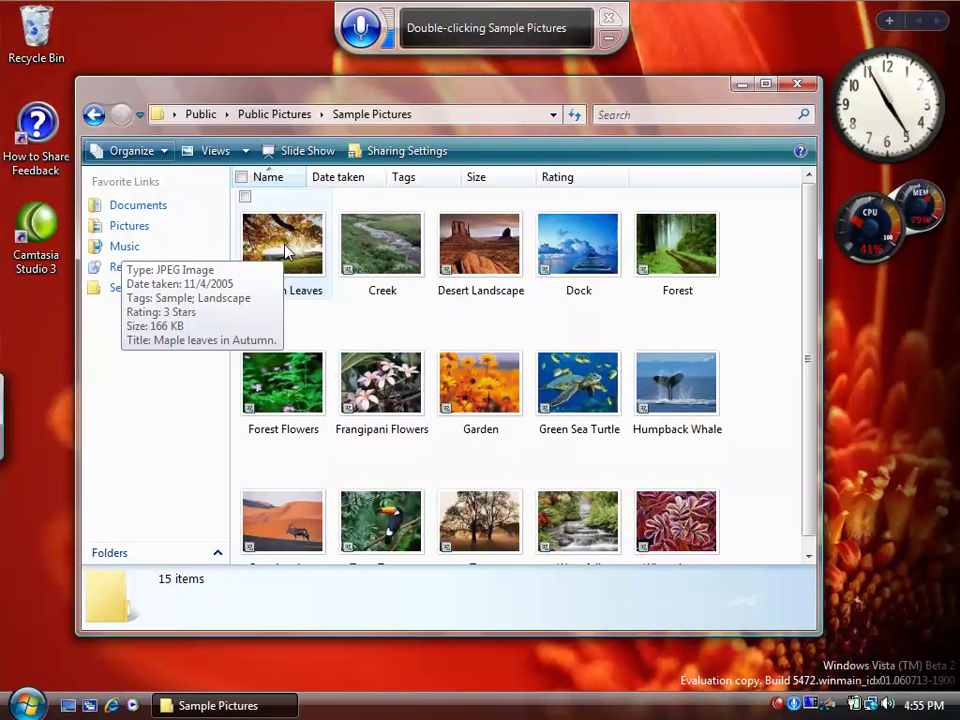
pyautogui.doubleClick(578, 245)
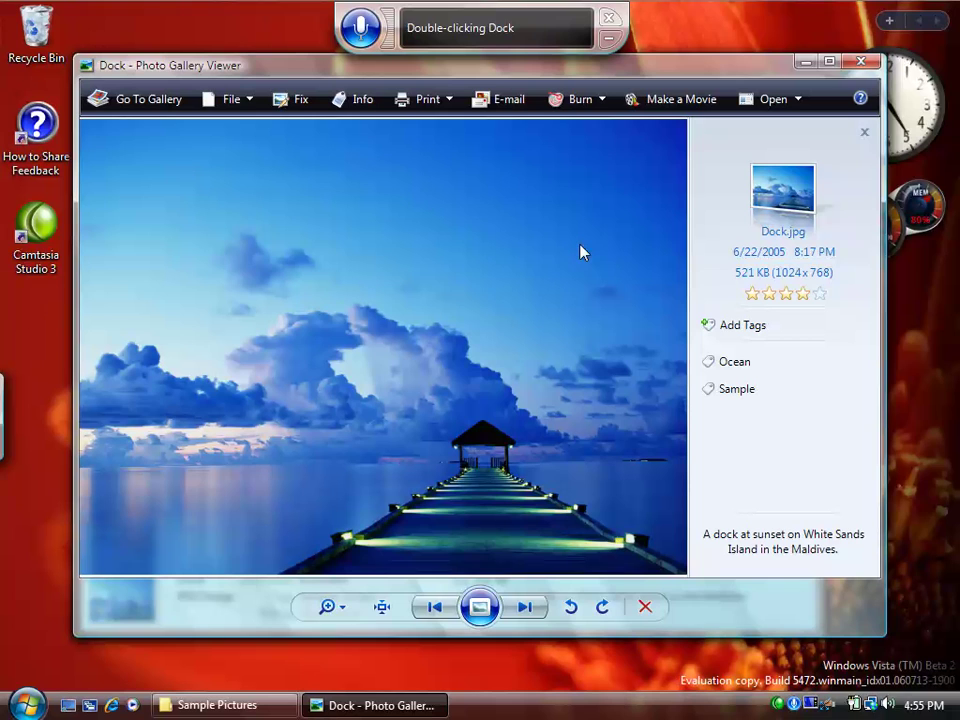
# Step: Step through Forest, Forest Flowers, Frangipani Flowers and Garden, then close the viewer
pyautogui.click(525, 607)
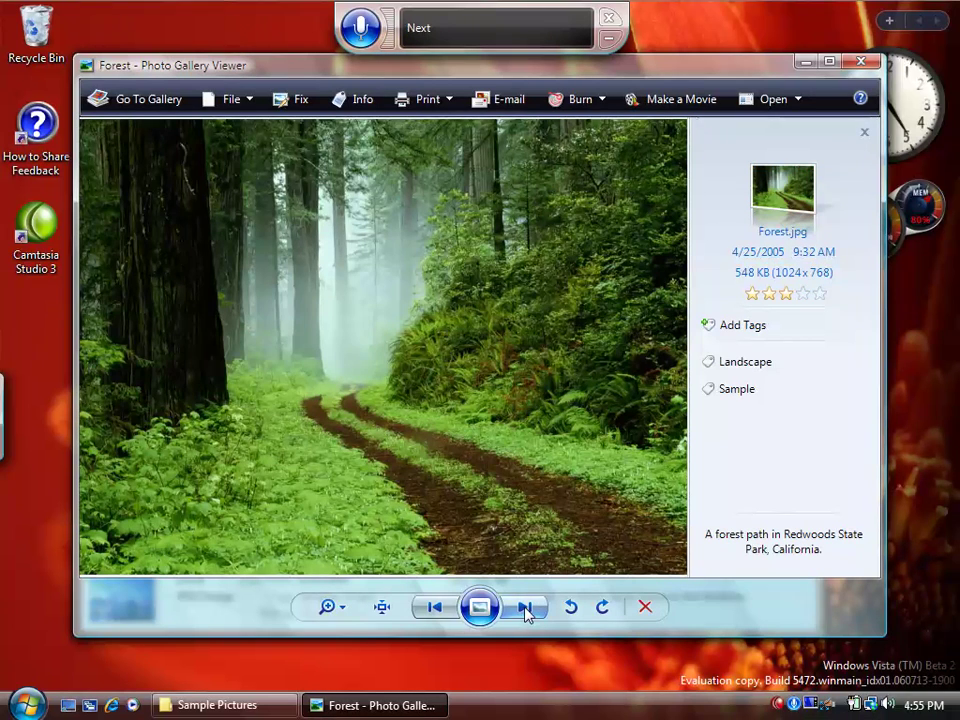
pyautogui.click(525, 607)
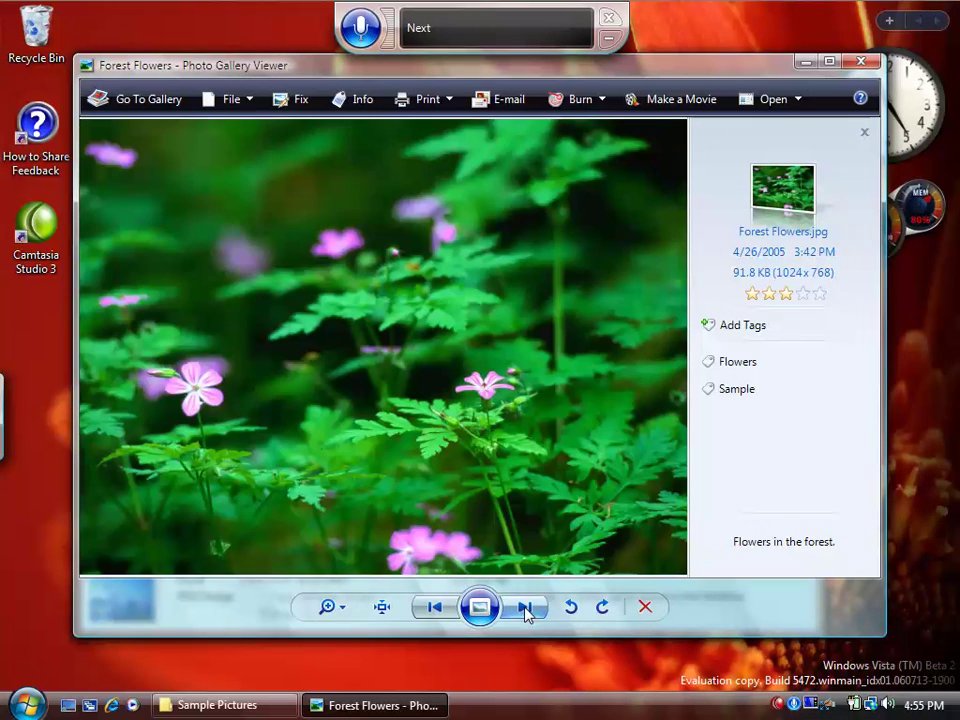
pyautogui.click(525, 607)
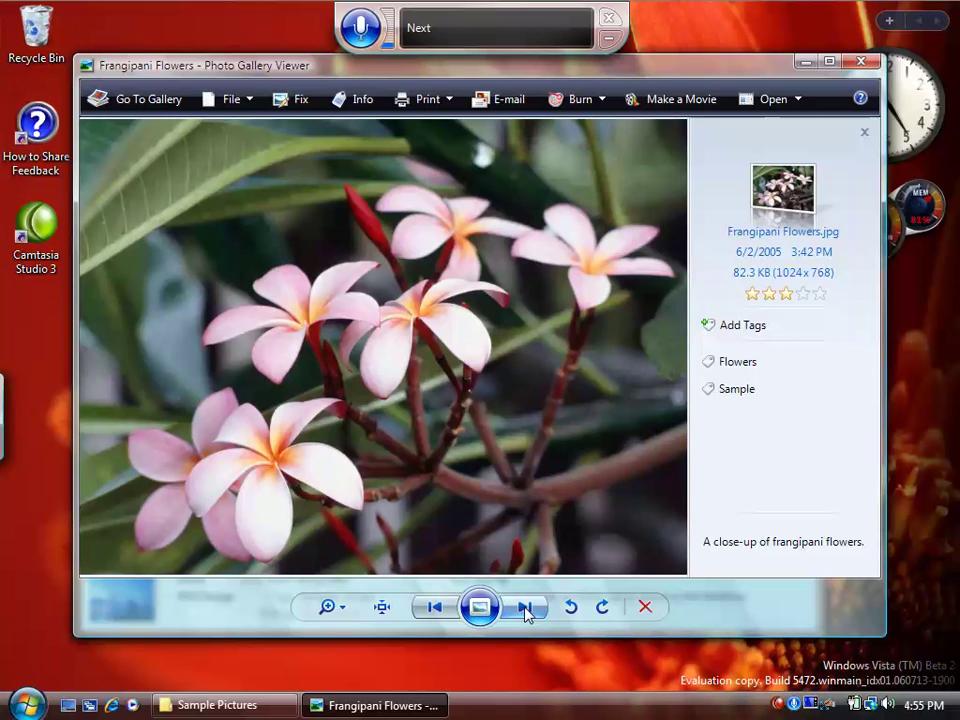
pyautogui.click(525, 607)
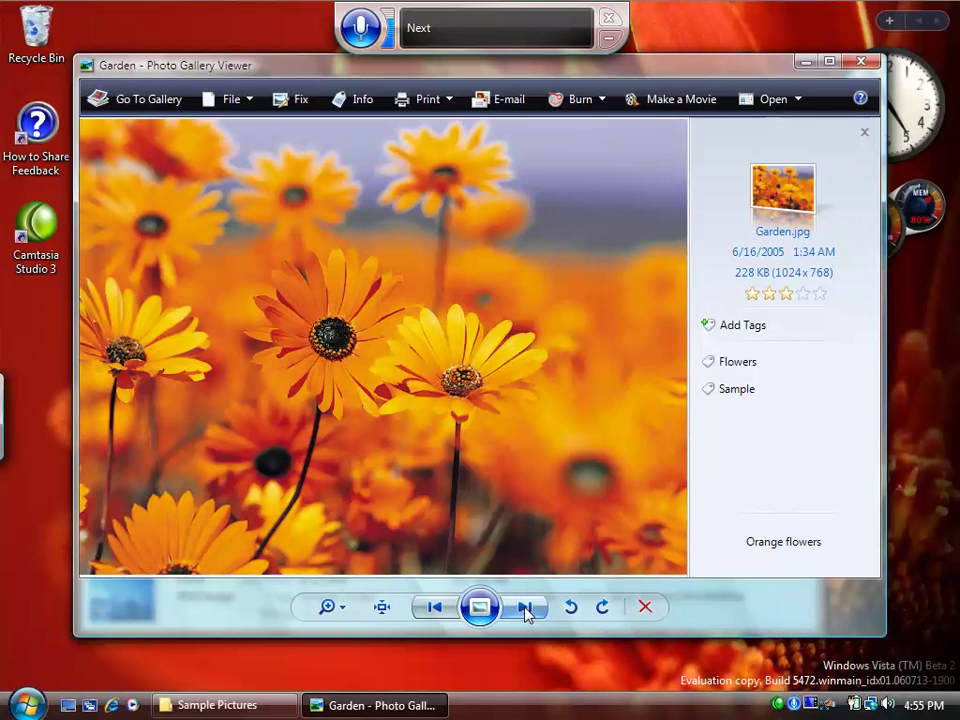
pyautogui.click(860, 61)
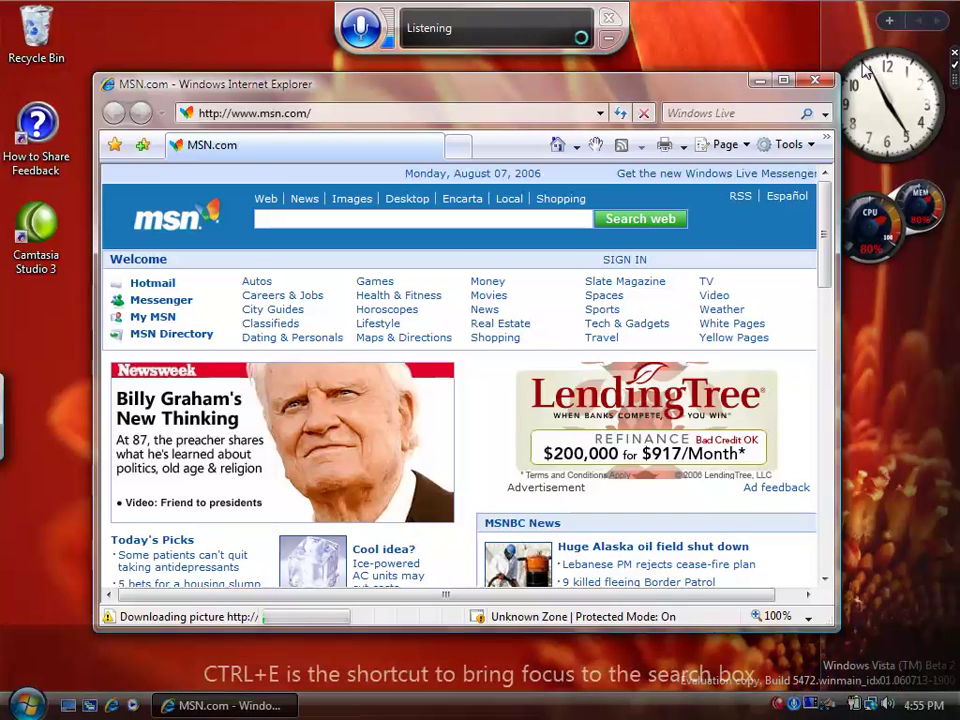
# Step: Run a Live Search for the blog author's name
pyautogui.hotkey('ctrl', 'e')
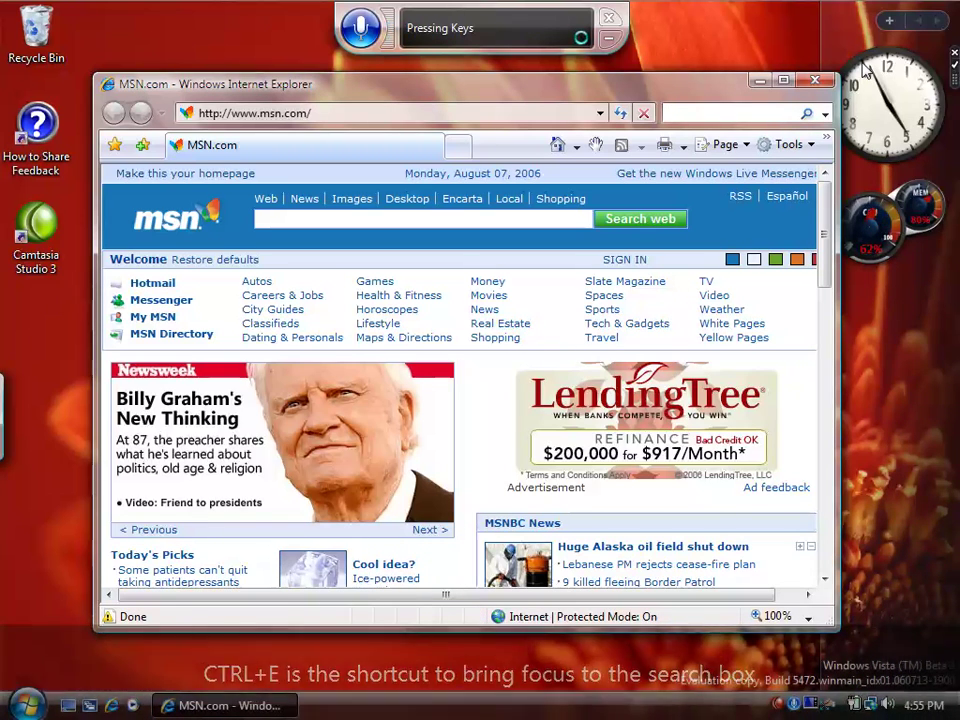
pyautogui.write('Long Zheng')
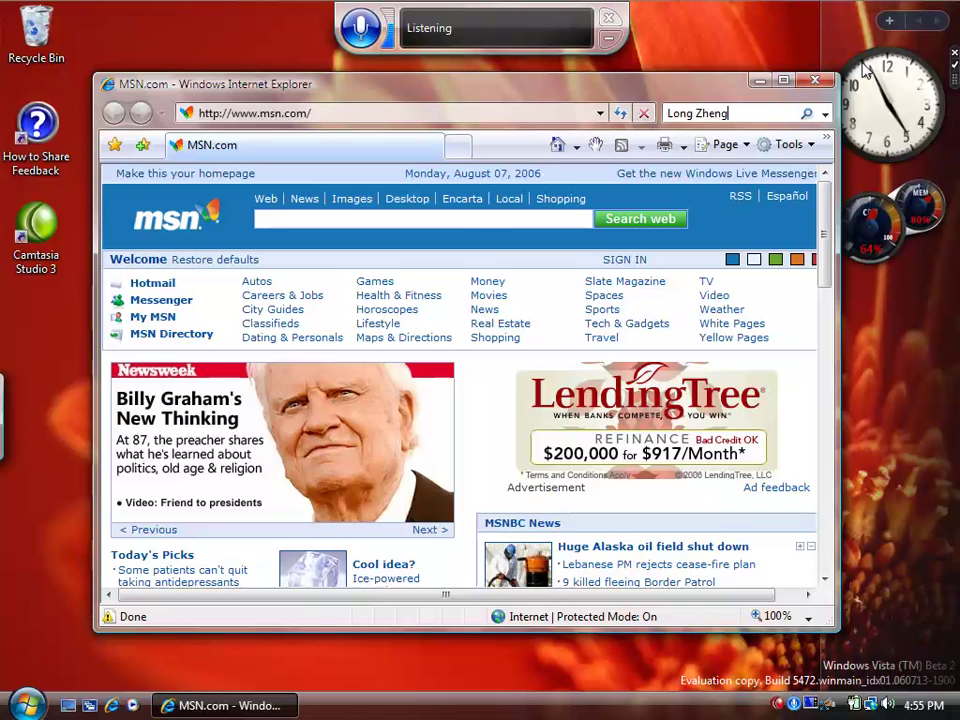
pyautogui.press('Return')
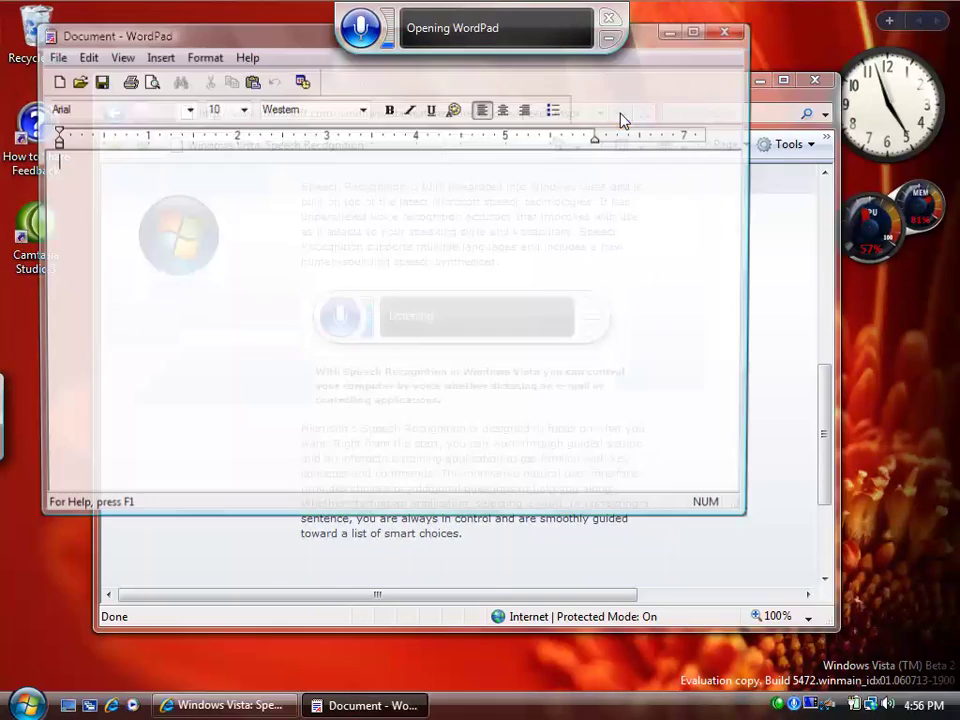
# Step: Launch Notepad from the Start menu search after clearing a stray '@' character
pyautogui.press('super')
pyautogui.write('@')
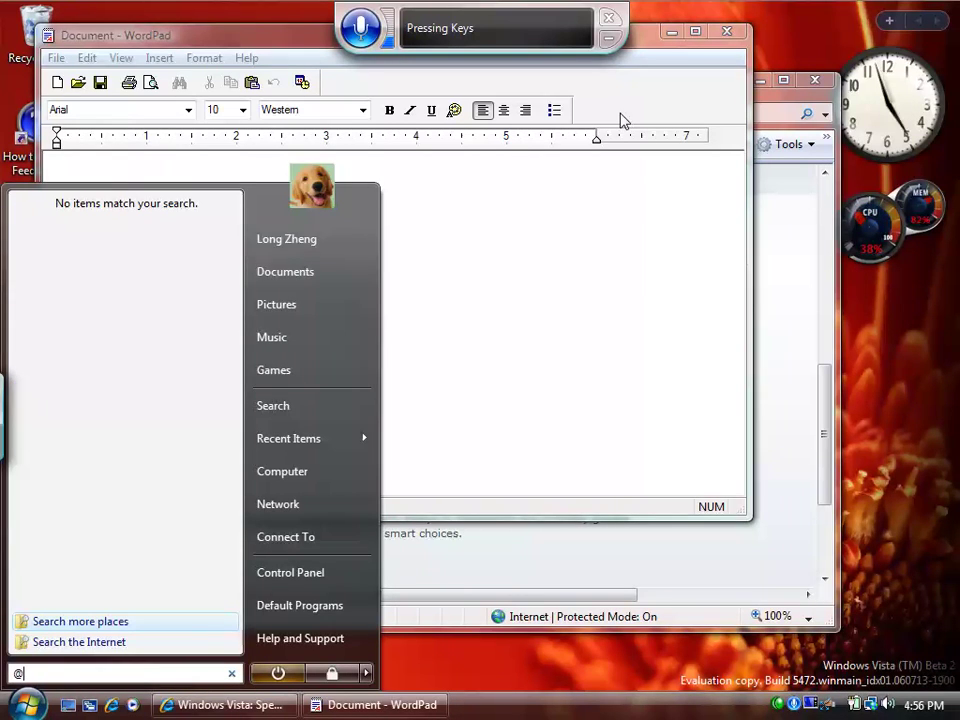
pyautogui.hotkey('ctrl', 'shift', 'Left')
pyautogui.write('Notepad')
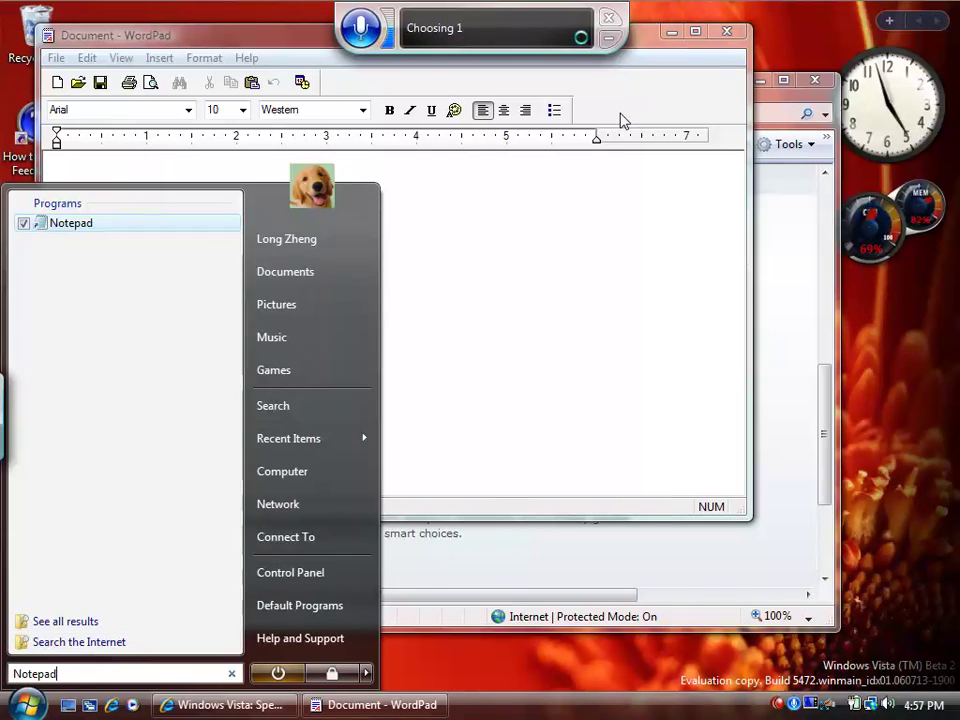
pyautogui.press('Return')
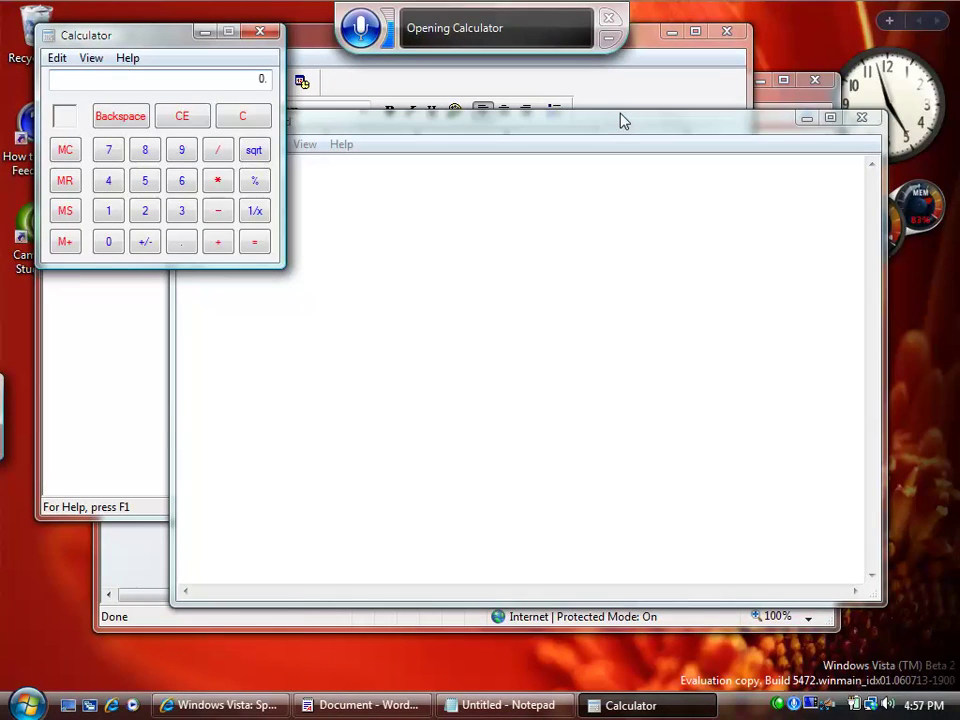
# Step: Cycle Flip 3D through the open windows, bringing WordPad and then Calculator forward
pyautogui.press('super+Tab')
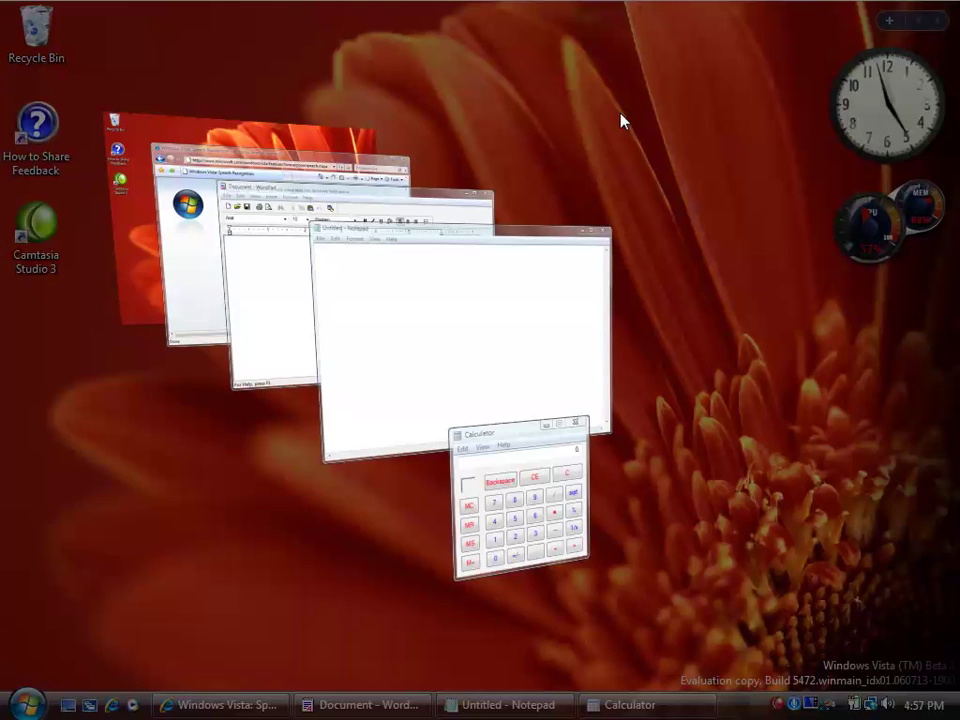
pyautogui.press('super+Tab')
pyautogui.press('super+Tab')
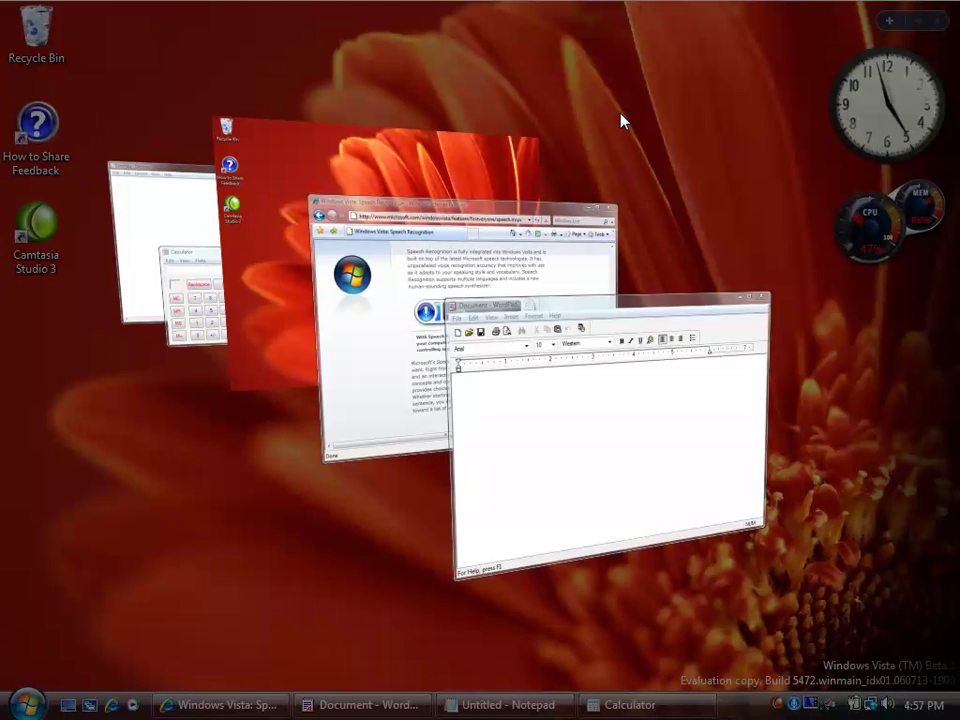
pyautogui.press('super+Tab')
pyautogui.press('super+Tab')
pyautogui.press('super+Tab')
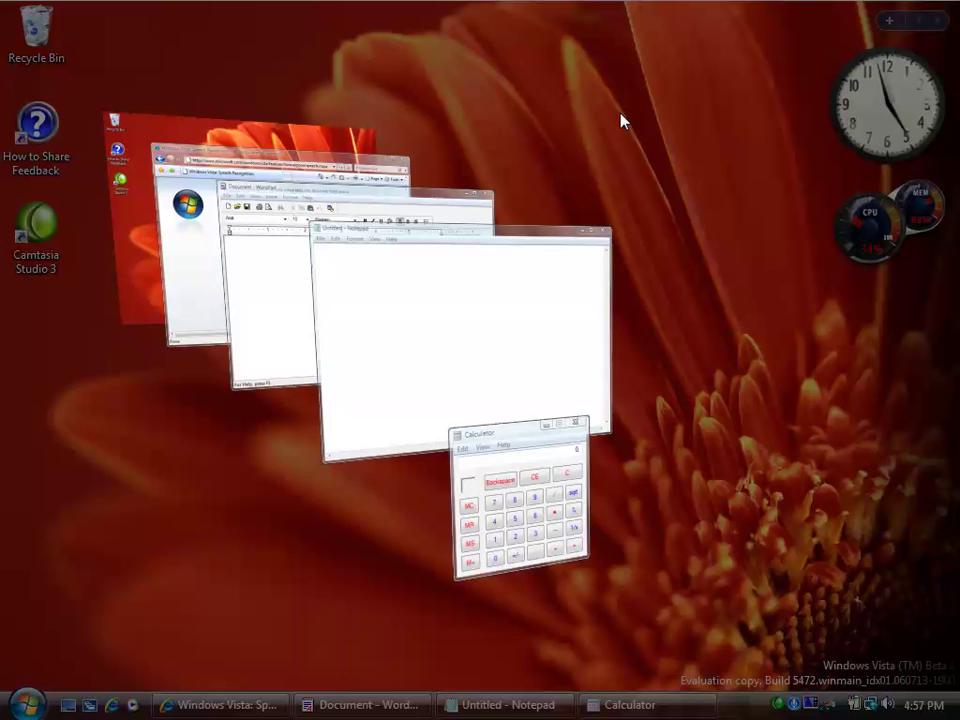